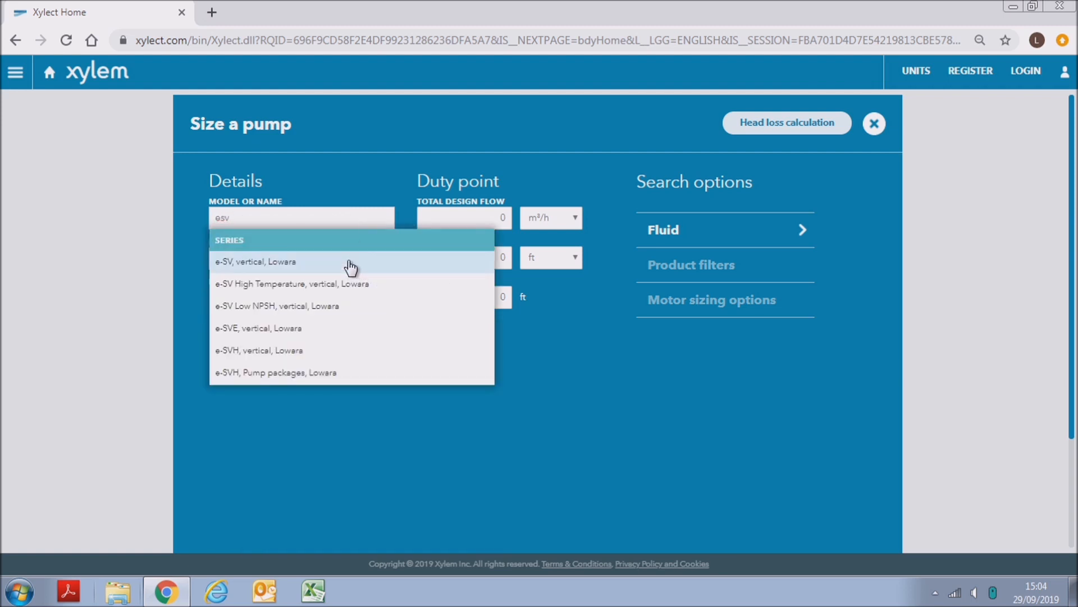
Choose the e-SV, vertical, Lowara series as the model, with design flow in m³/h and total head in m
click(351, 267)
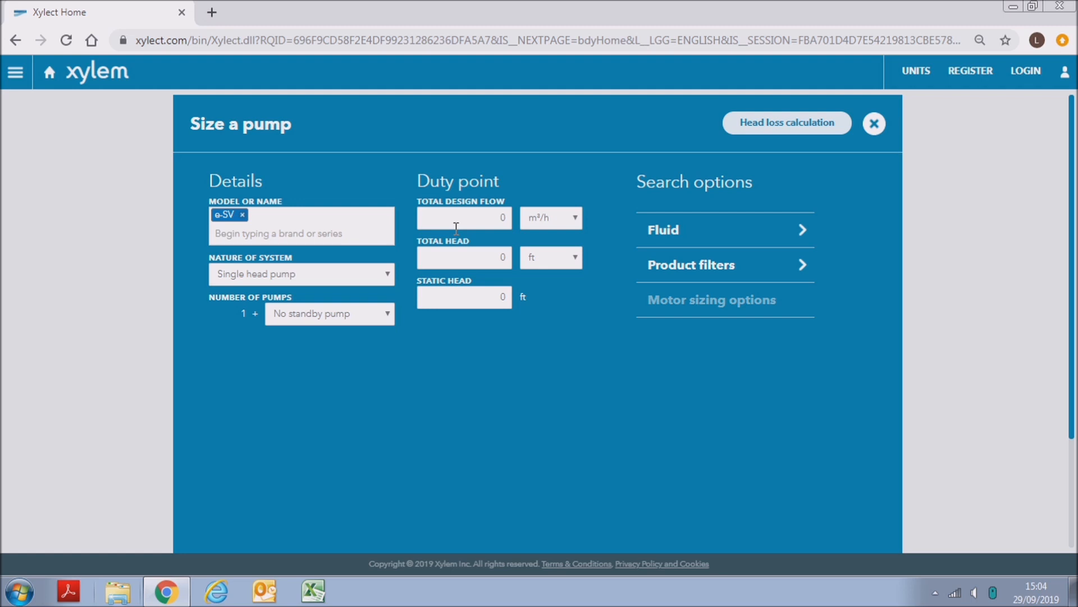
click(565, 224)
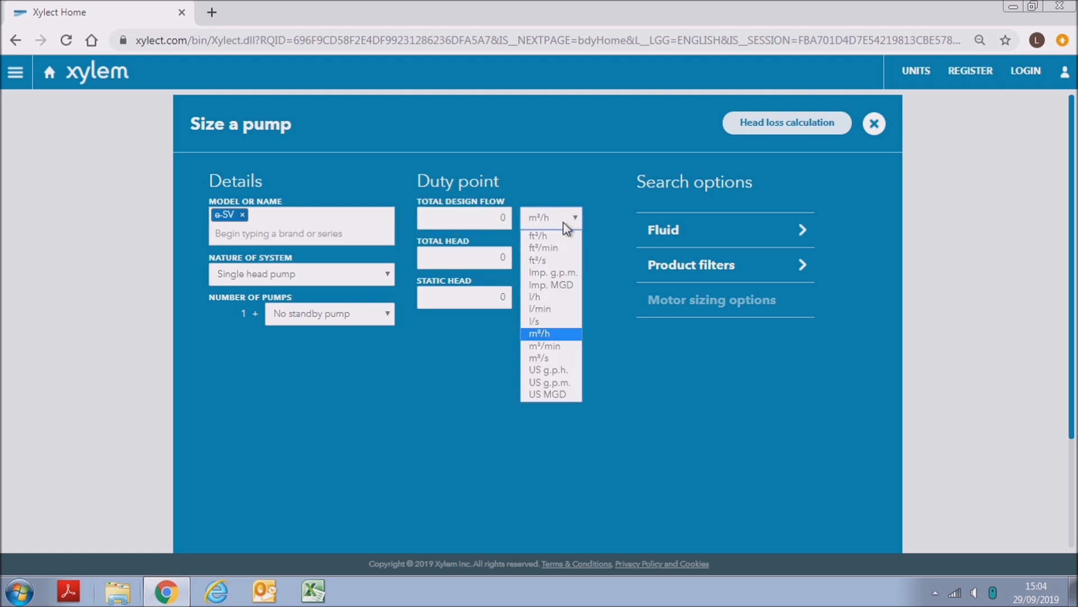
click(565, 228)
click(579, 257)
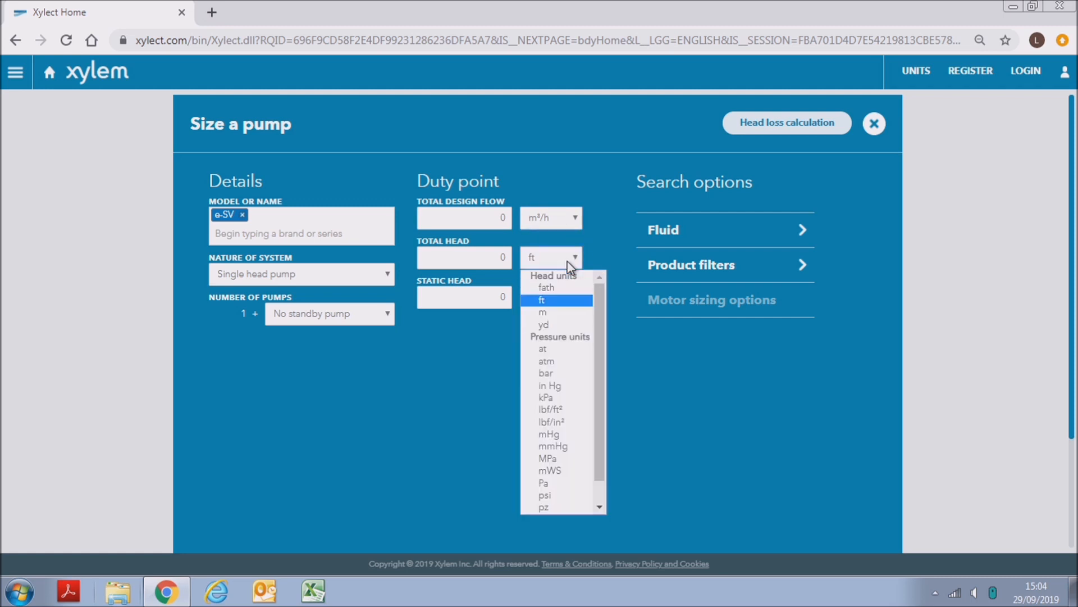
click(570, 313)
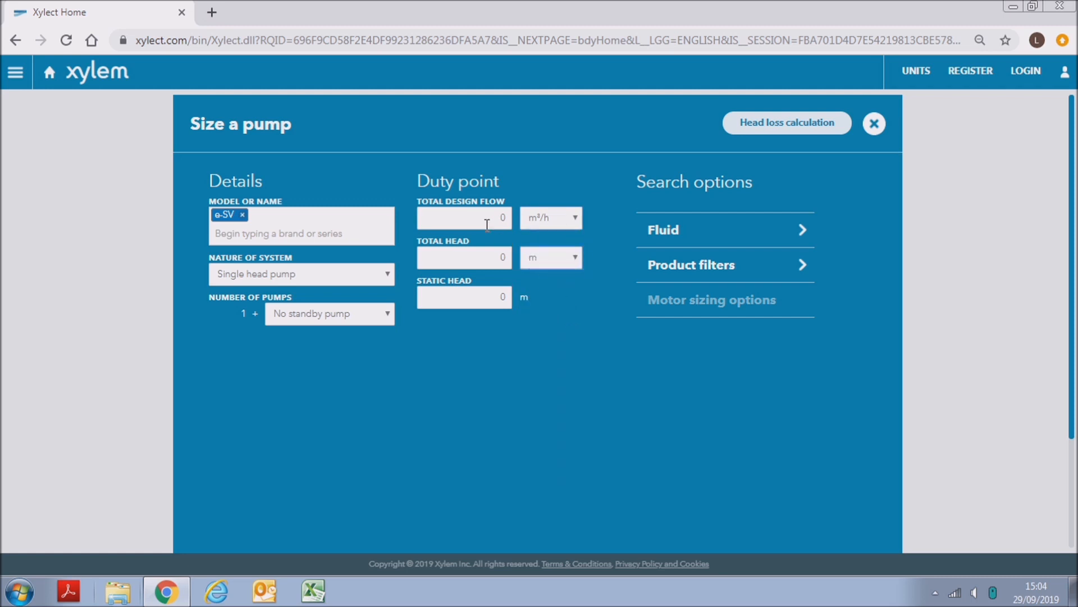
Set the total design flow to 15 m³/h and the total head to 40 m, and view the sizing results
click(482, 223)
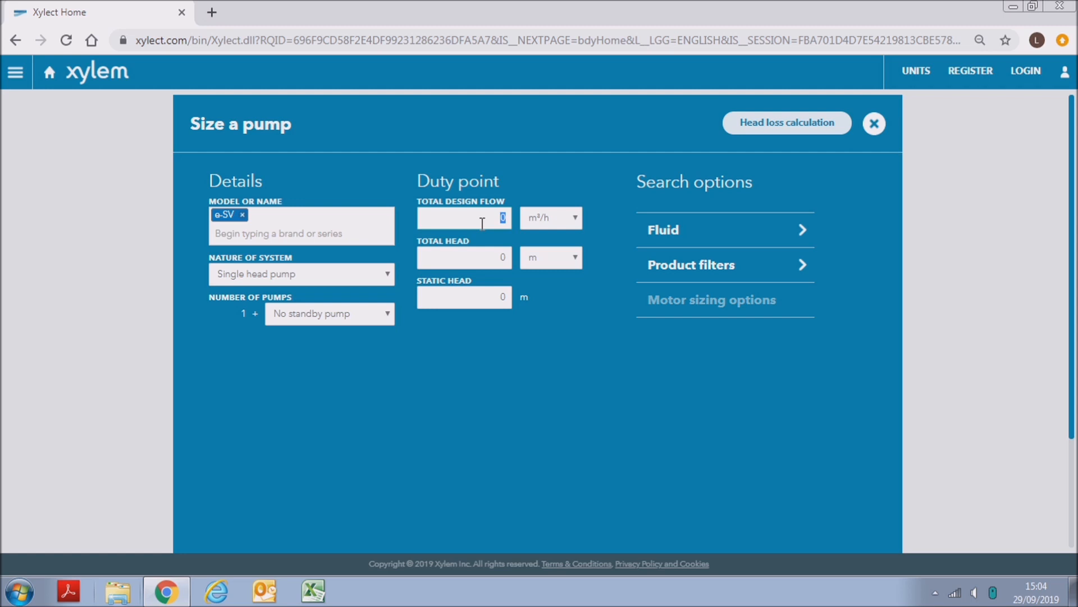
text(15)
key(Tab)
text(4)
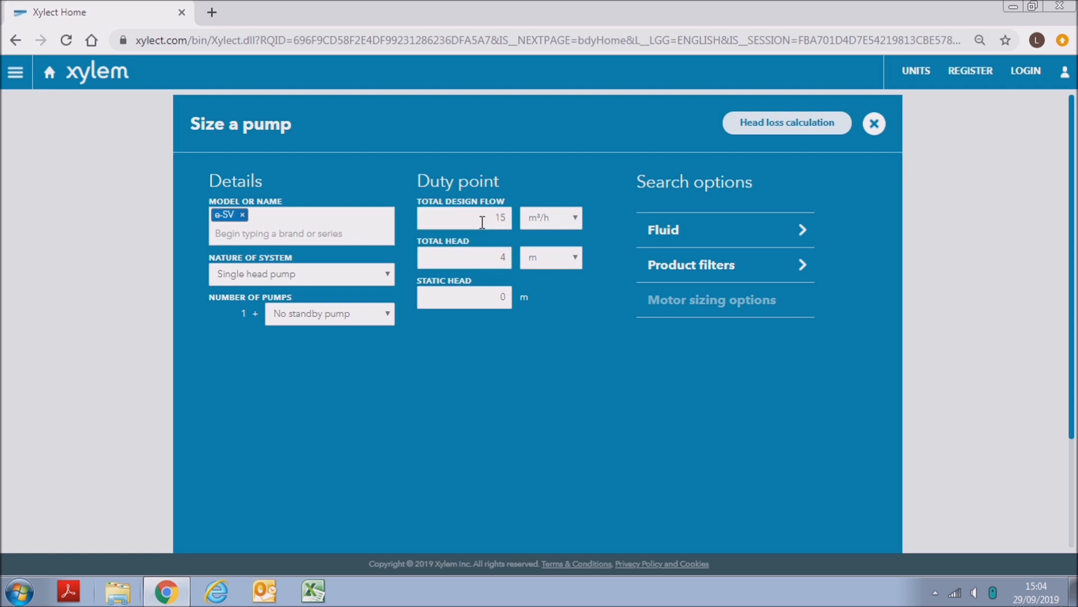
text(0)
click(572, 400)
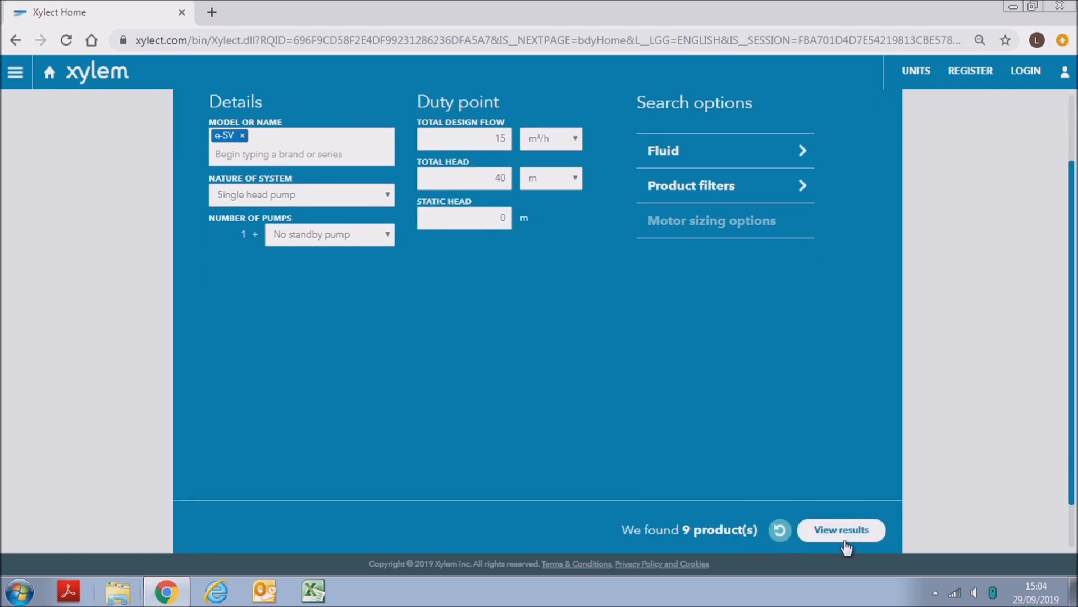
click(844, 537)
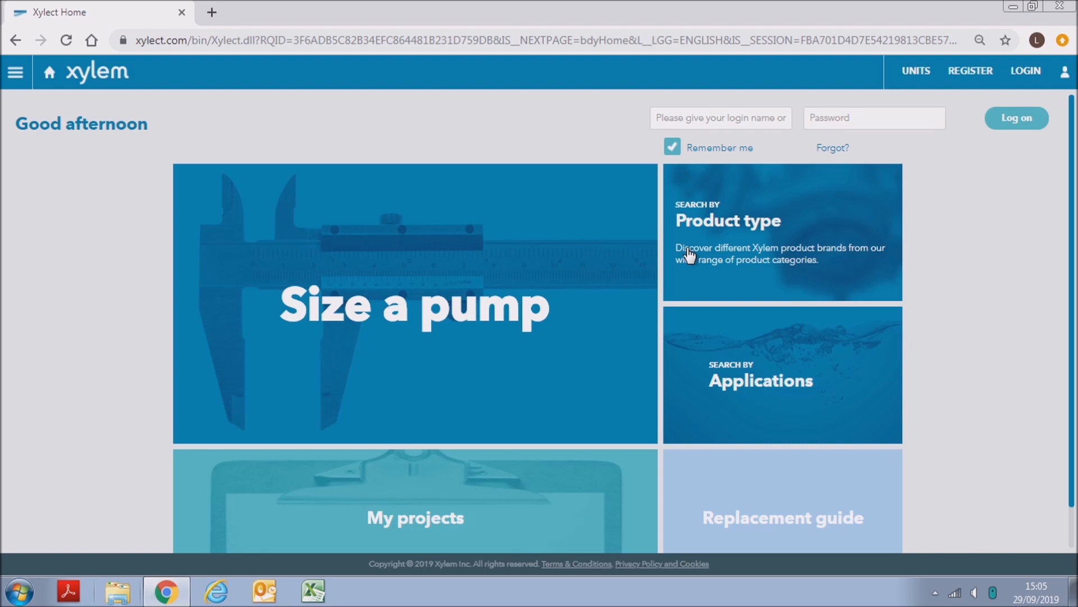
Browse the areas of application from the home page and open Commercial building services
click(728, 375)
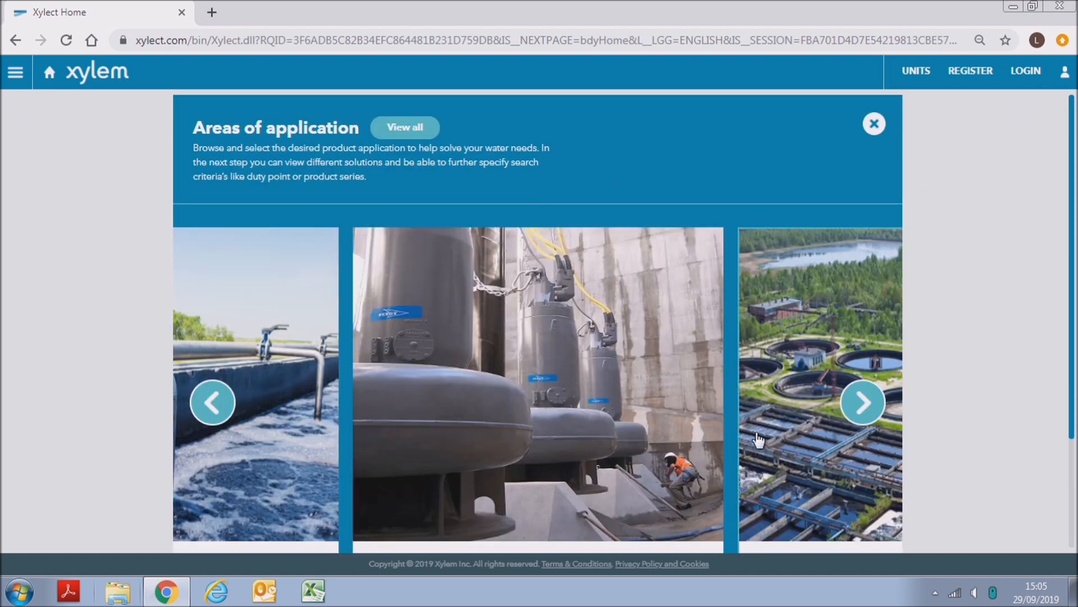
click(863, 403)
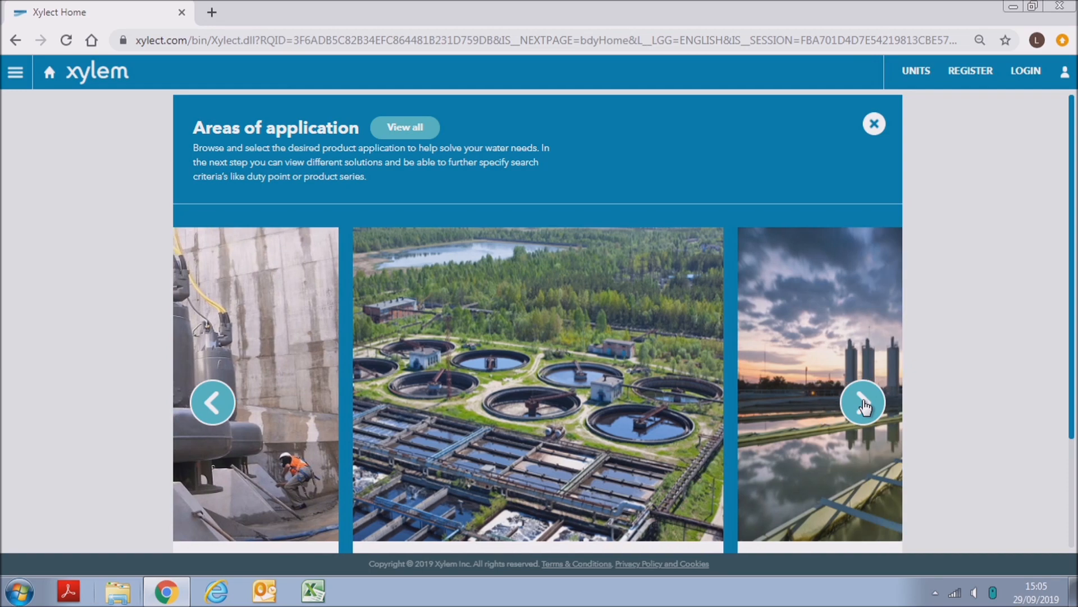
scroll(865, 403, down, 1)
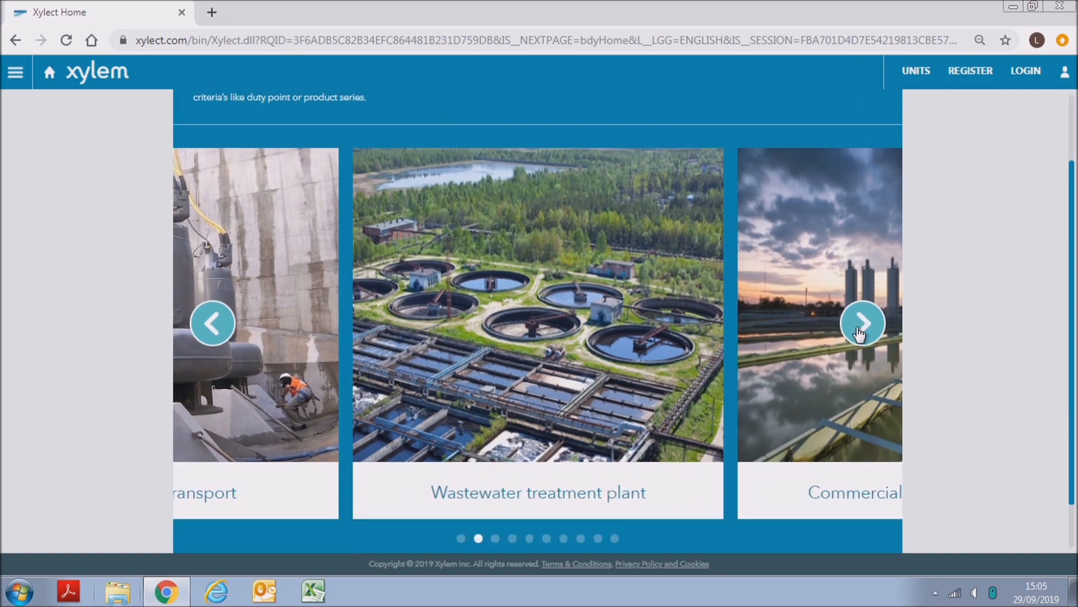
click(858, 332)
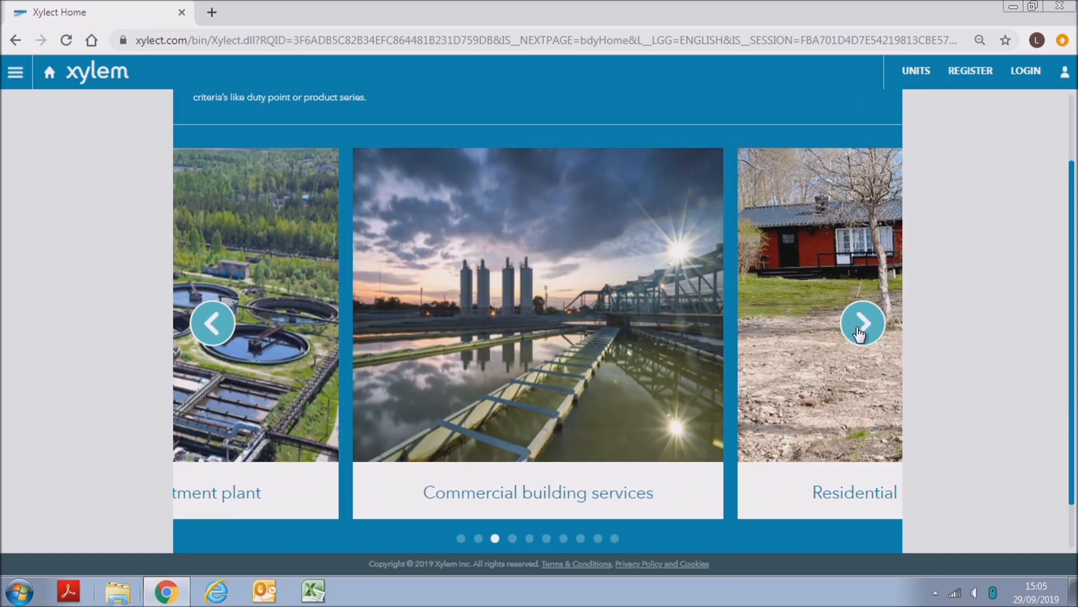
click(545, 352)
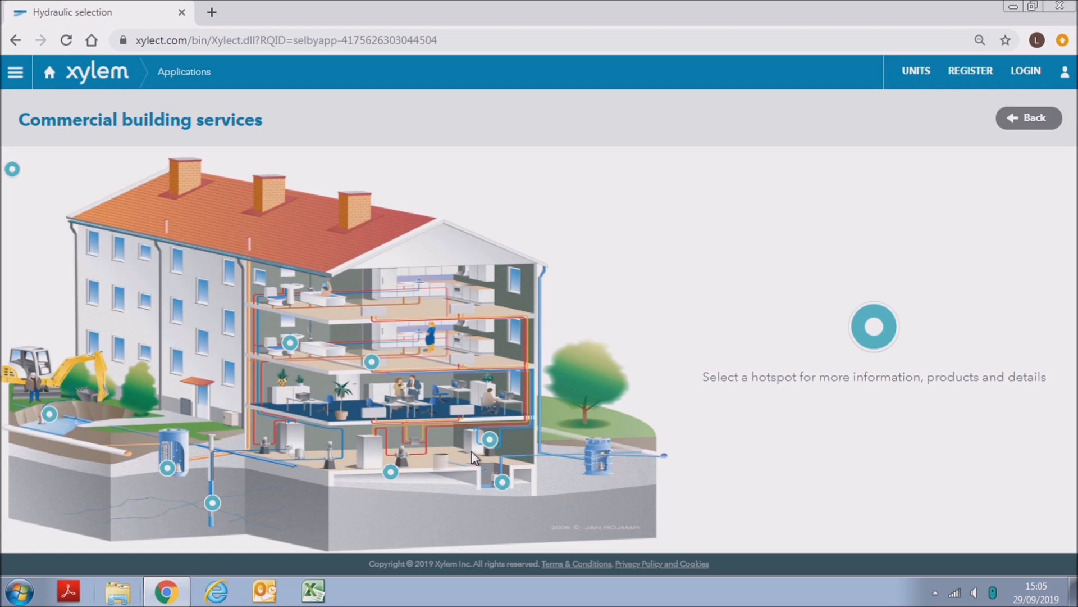
Examine the products offered for the Climate and cooling, Ground water, and District heating and cooling hotspots of the building
click(490, 439)
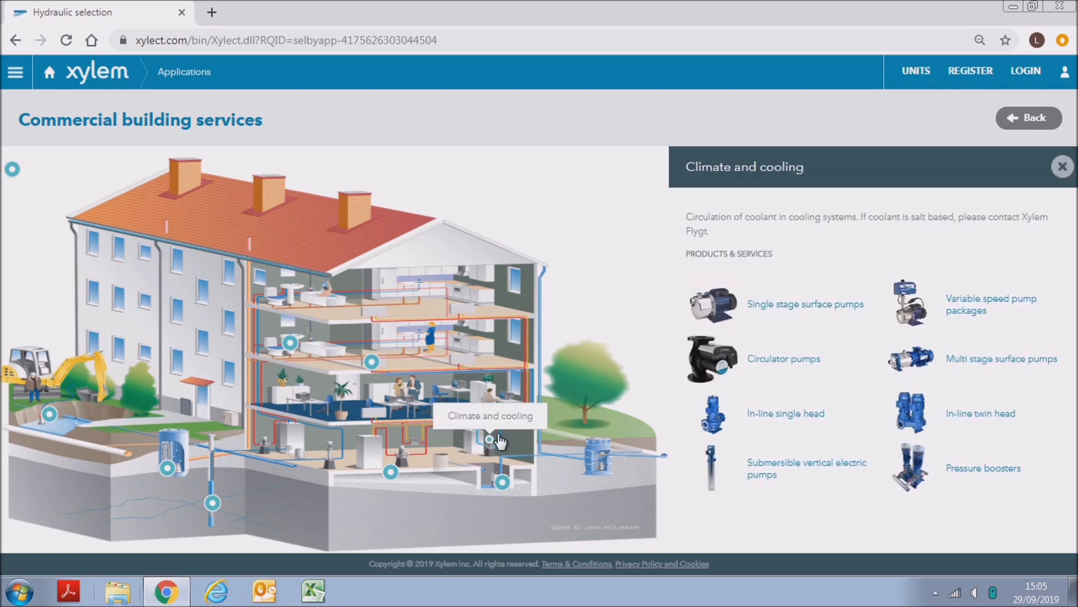
click(503, 482)
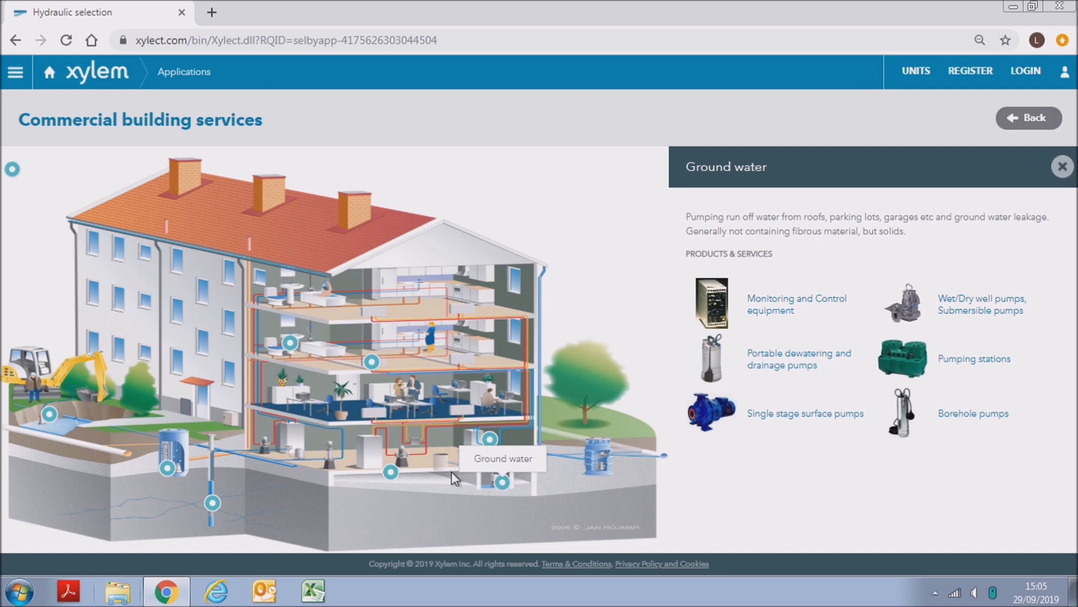
click(393, 474)
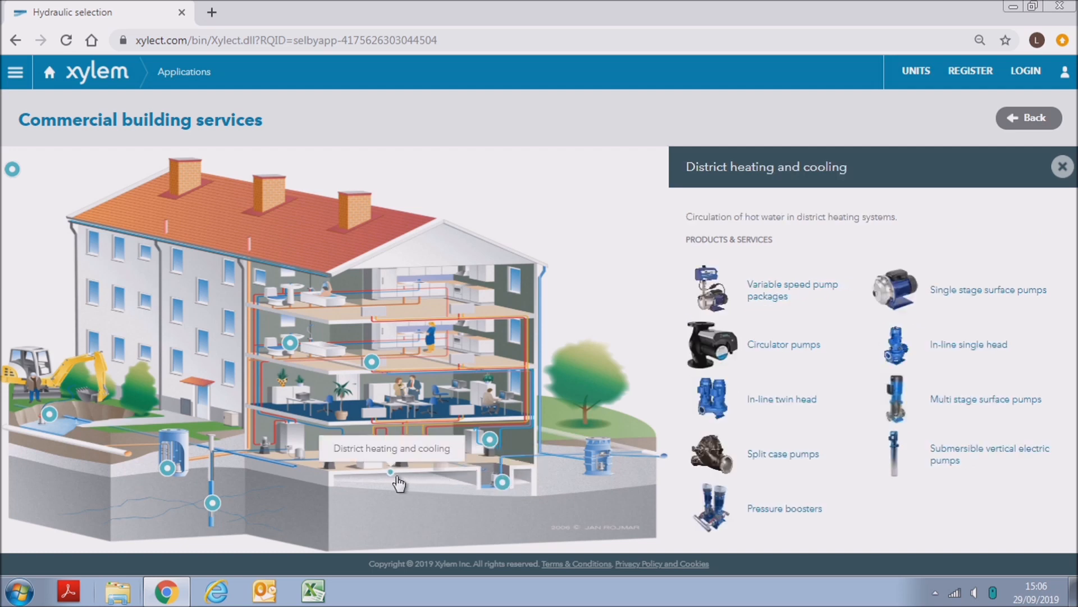
Select the Water supply hotspot and open its Multi stage surface pumps
click(13, 169)
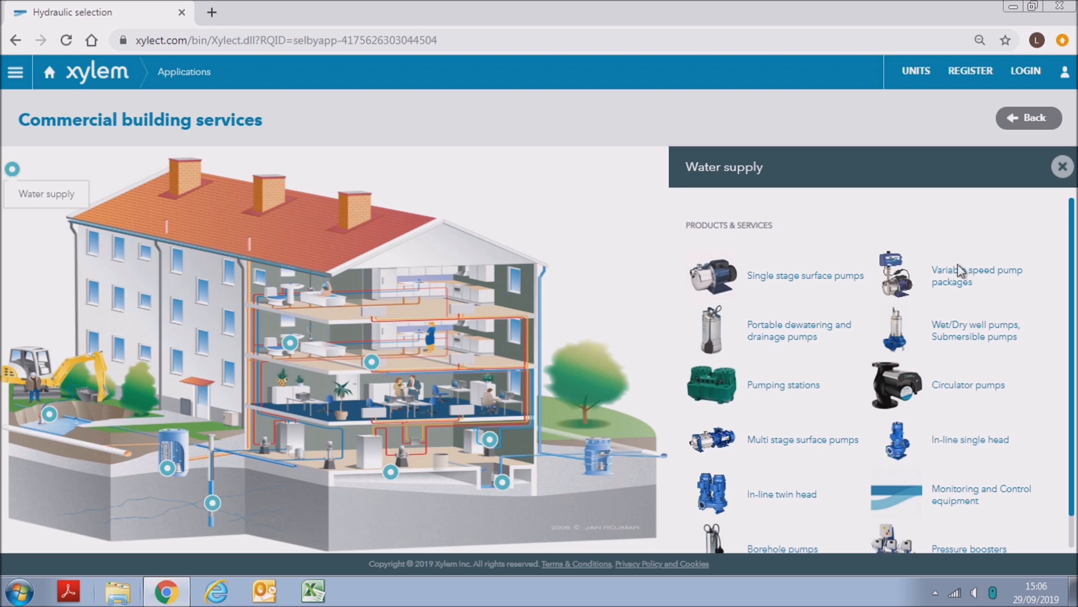
scroll(924, 358, down, 1)
click(831, 417)
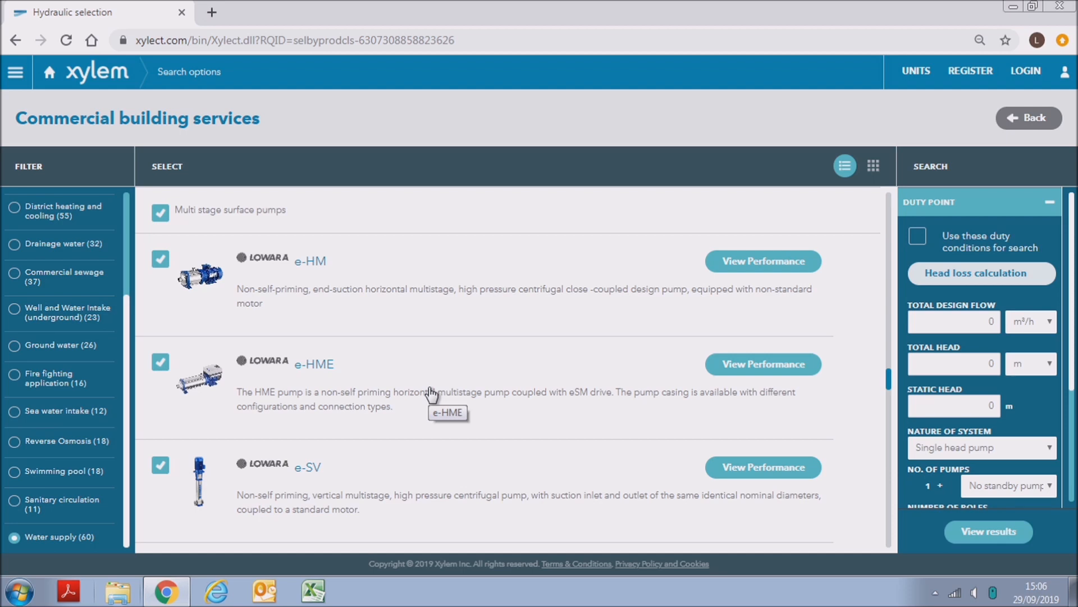
Deselect the whole Multi stage surface pumps group and select only the e-SV series in it
click(159, 211)
click(160, 213)
click(158, 213)
click(161, 477)
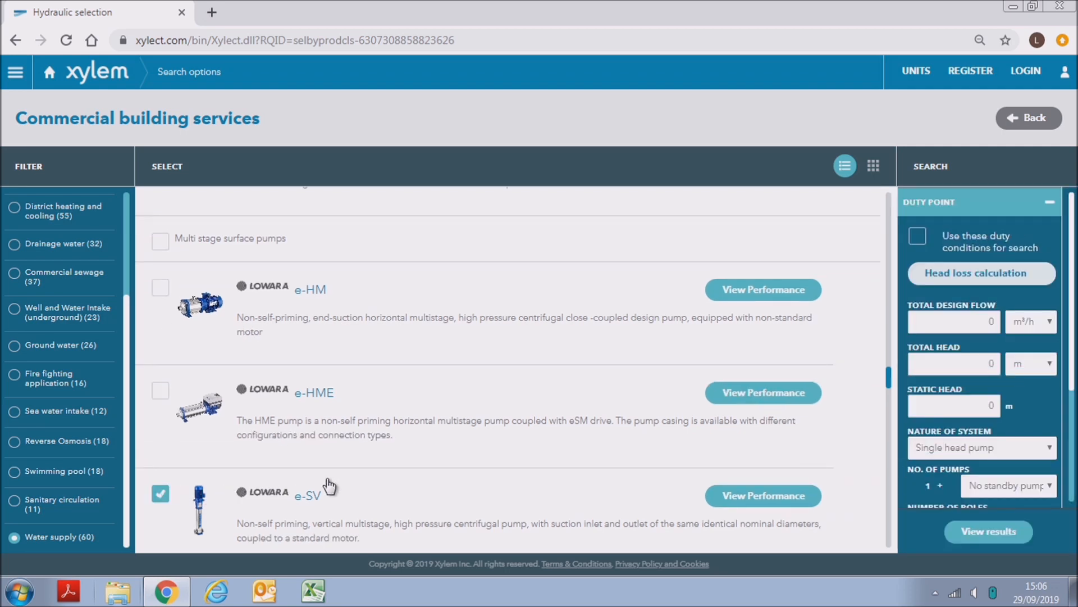
Give the Water supply search a duty point of 15 m³/h design flow and 40 m total head, and view the results
click(949, 320)
double_click(950, 321)
text(15)
key(Tab)
text(40)
click(995, 536)
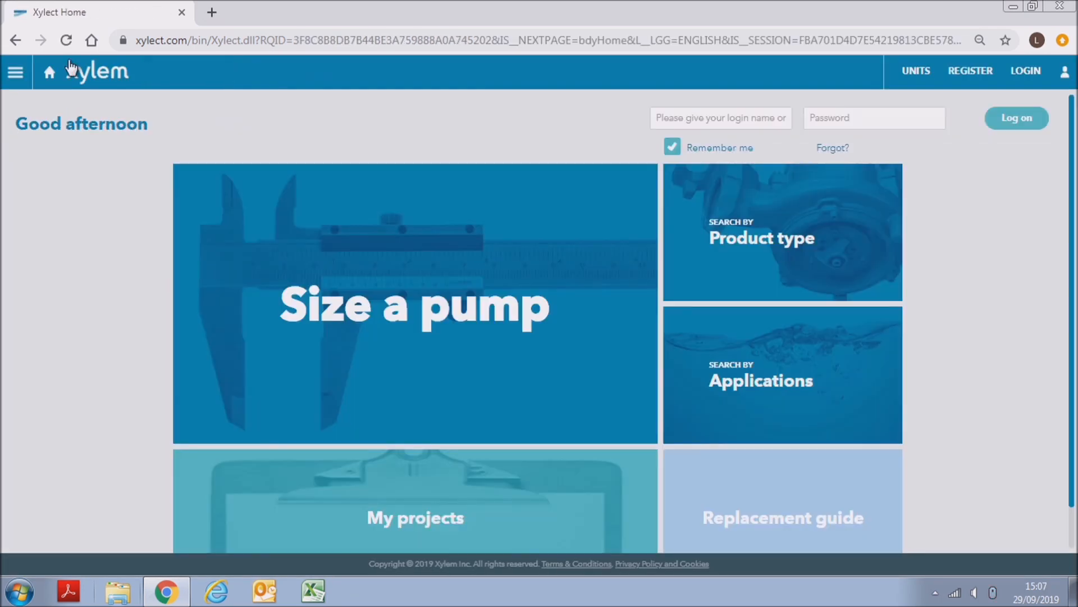
Search by product type from the home page, open Multi stage surface pumps, and select the e-SV series
click(683, 249)
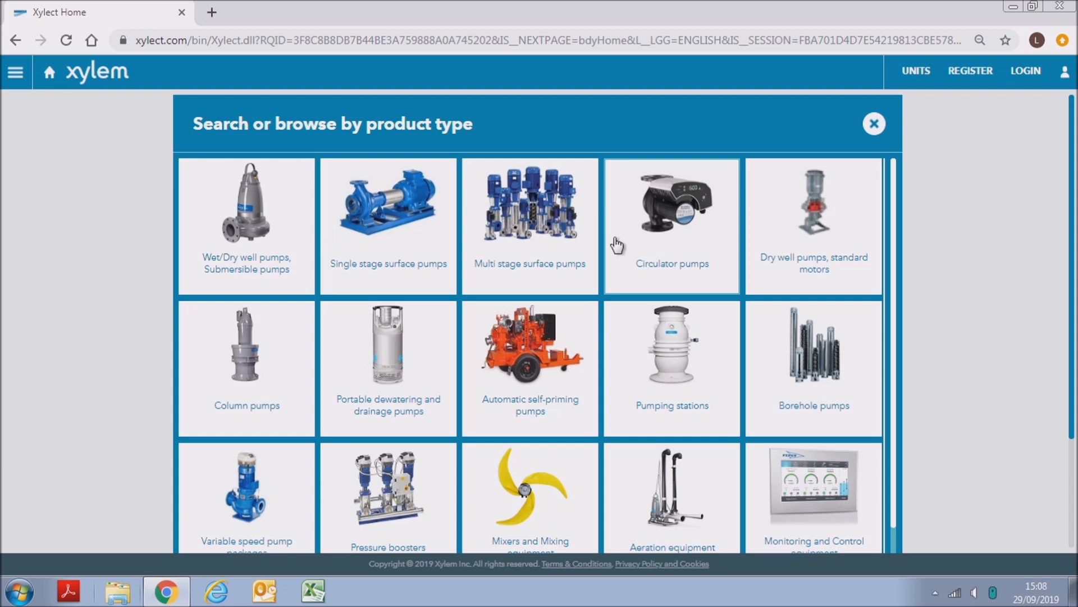
click(550, 253)
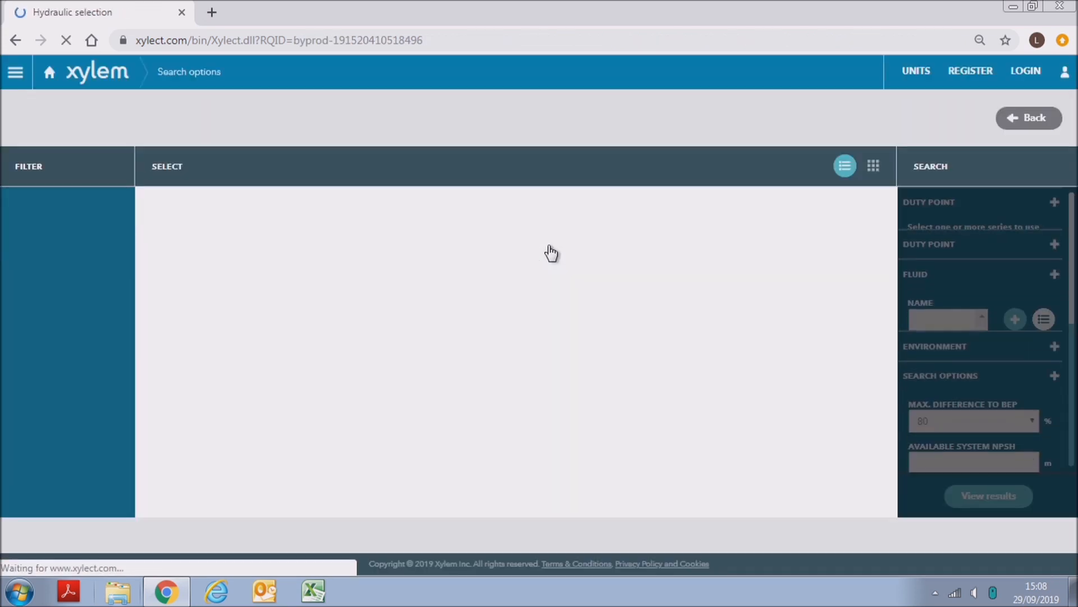
click(550, 250)
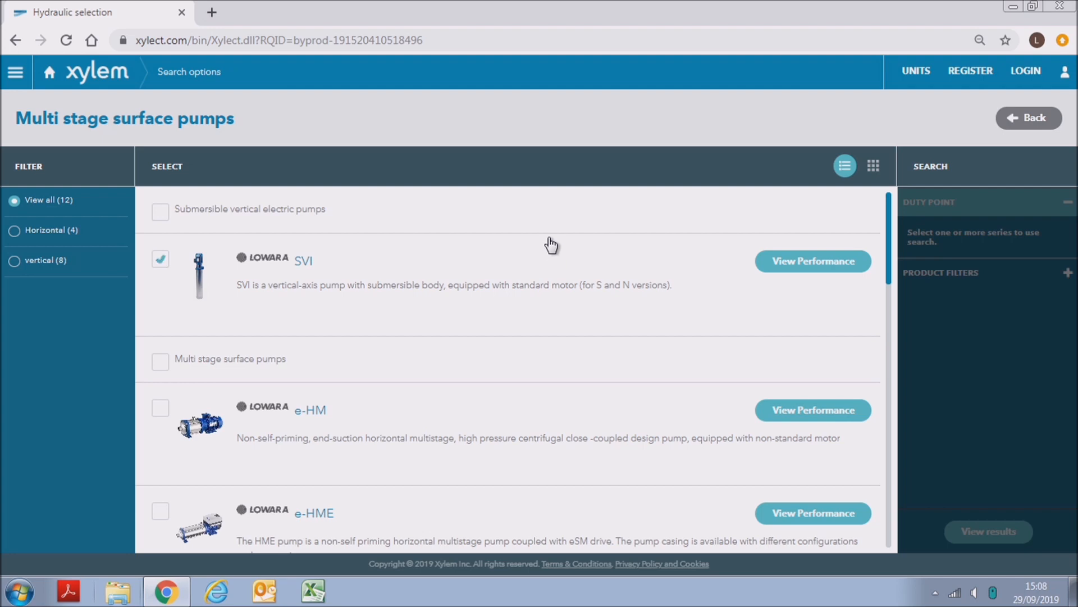
click(486, 361)
scroll(486, 364, down, 4)
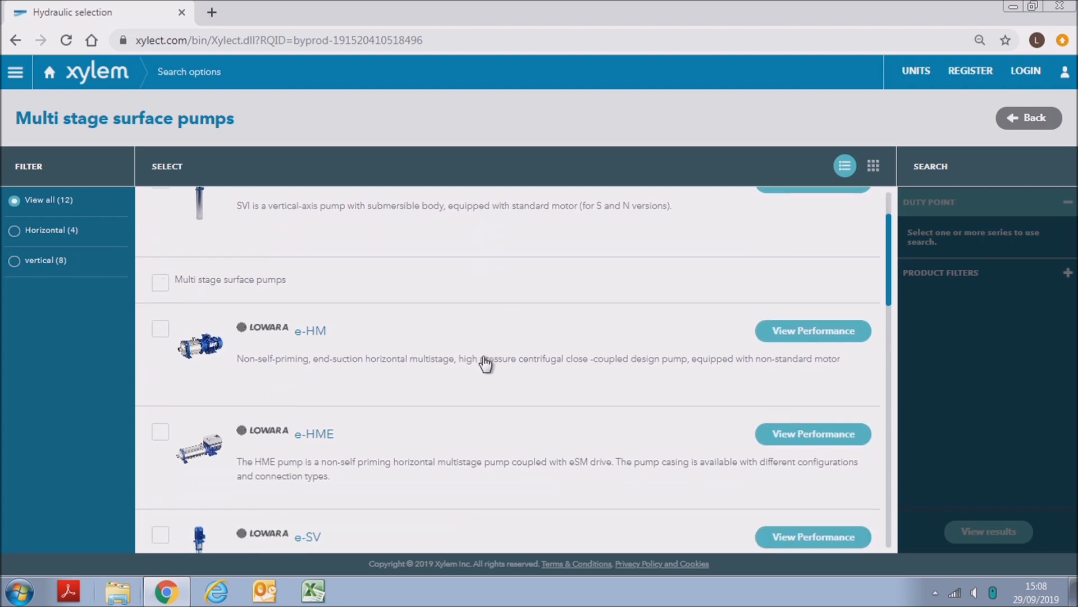
scroll(486, 364, down, 1)
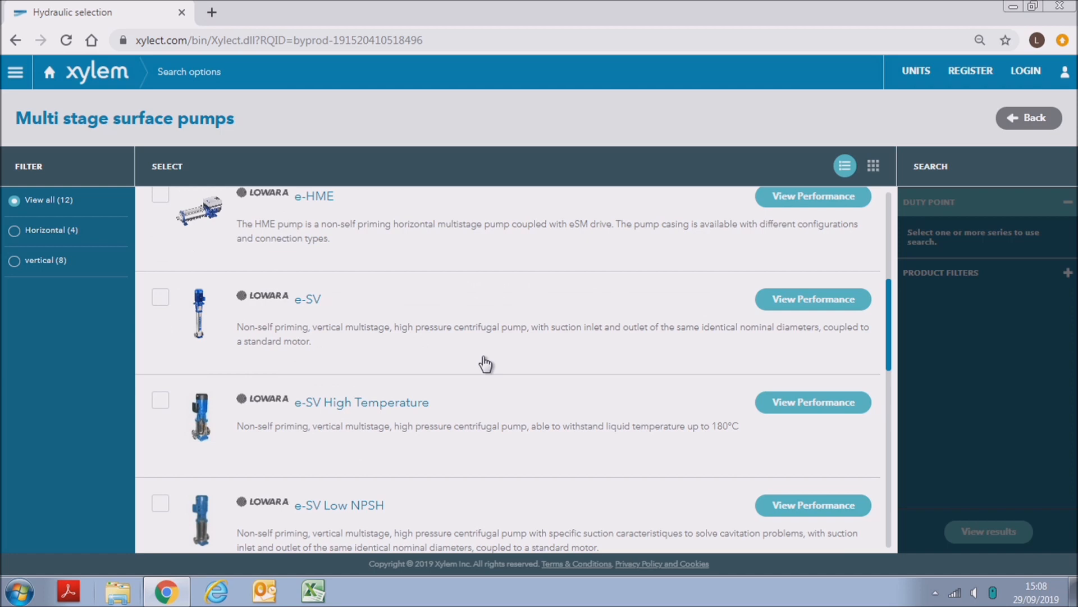
click(462, 365)
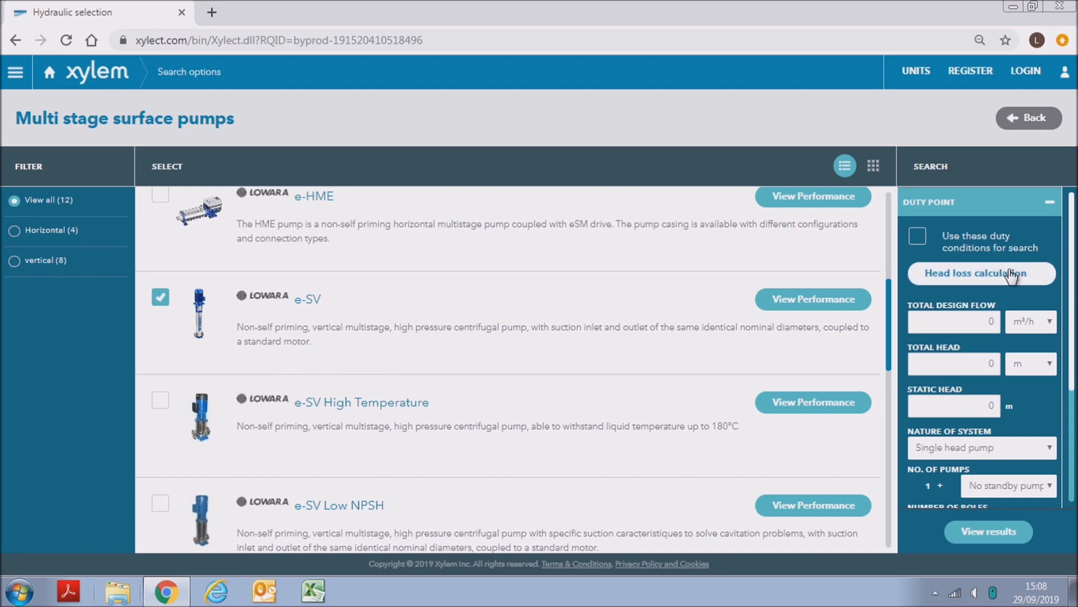
Enter 15 m³/h design flow and 40 m total head for the multi stage surface pump search, and view the results
double_click(991, 328)
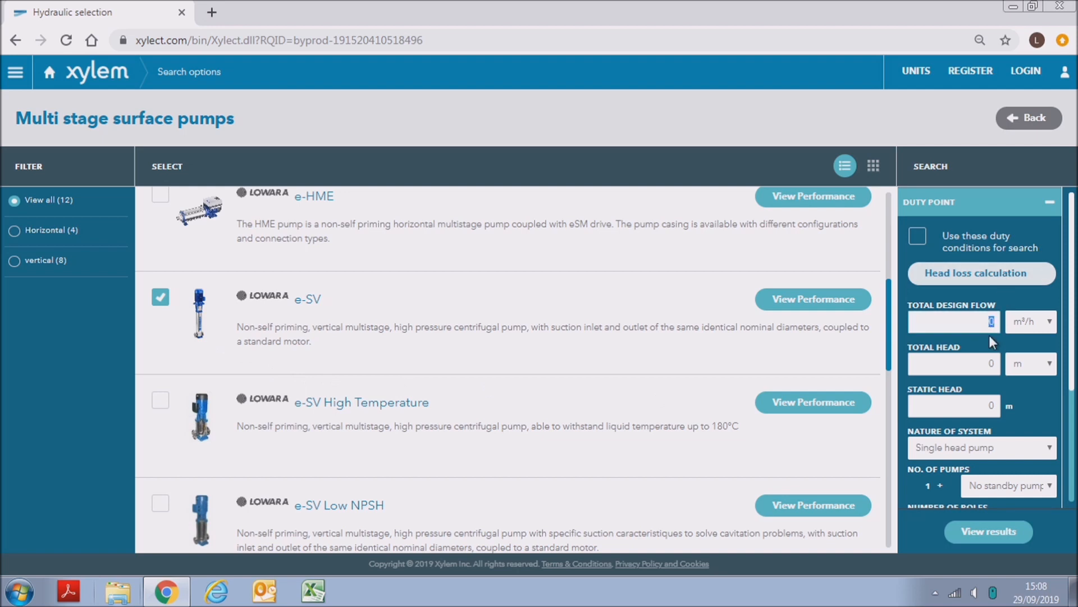
key(Tab)
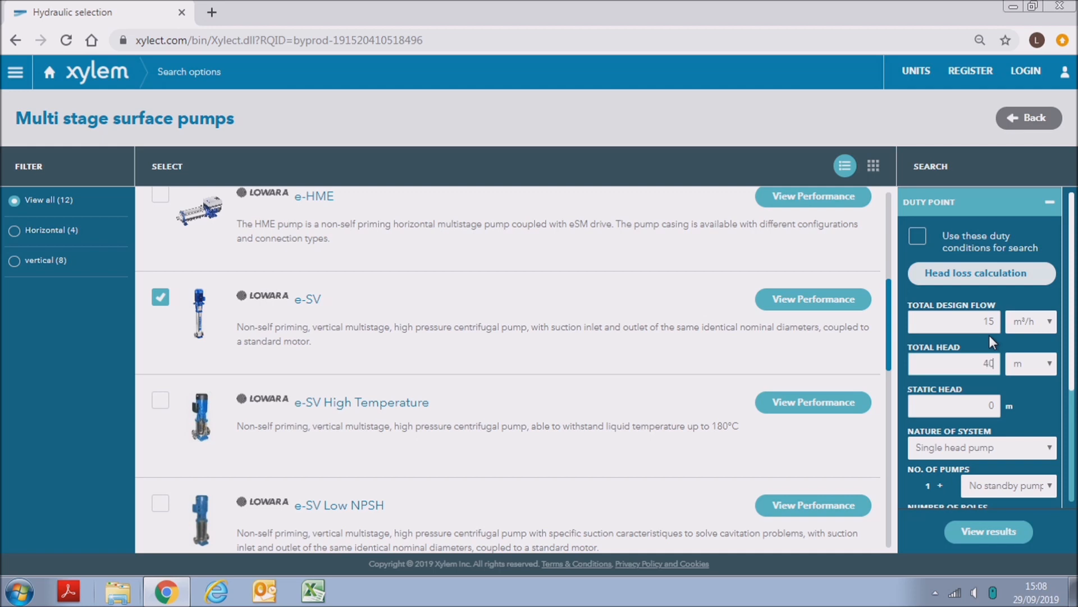
click(974, 532)
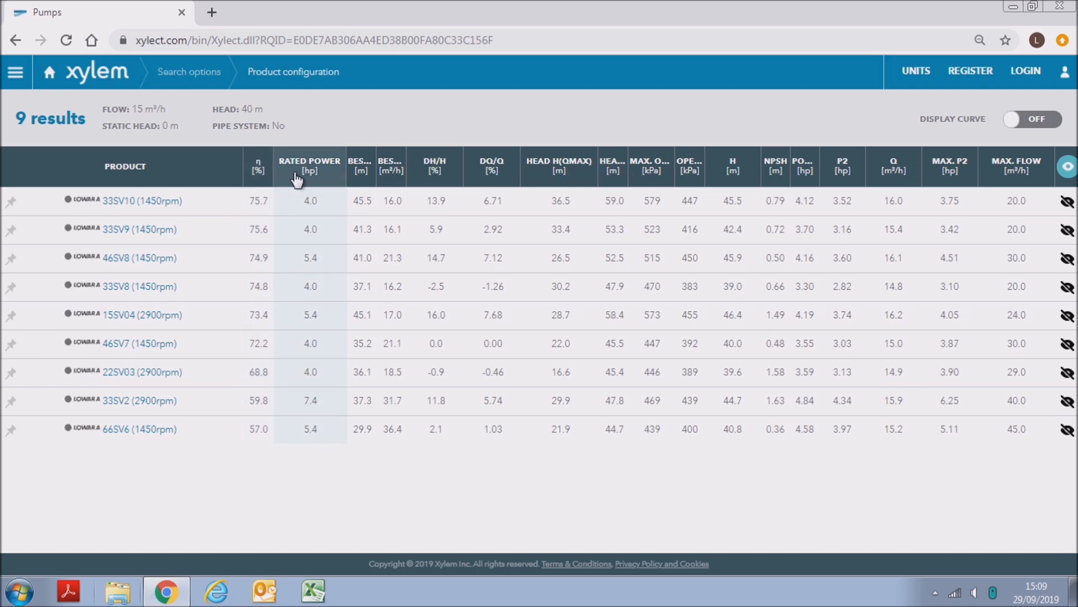
Sort the pump results by rated power and re-sort them by Head H(Qmax), lowest first
click(333, 174)
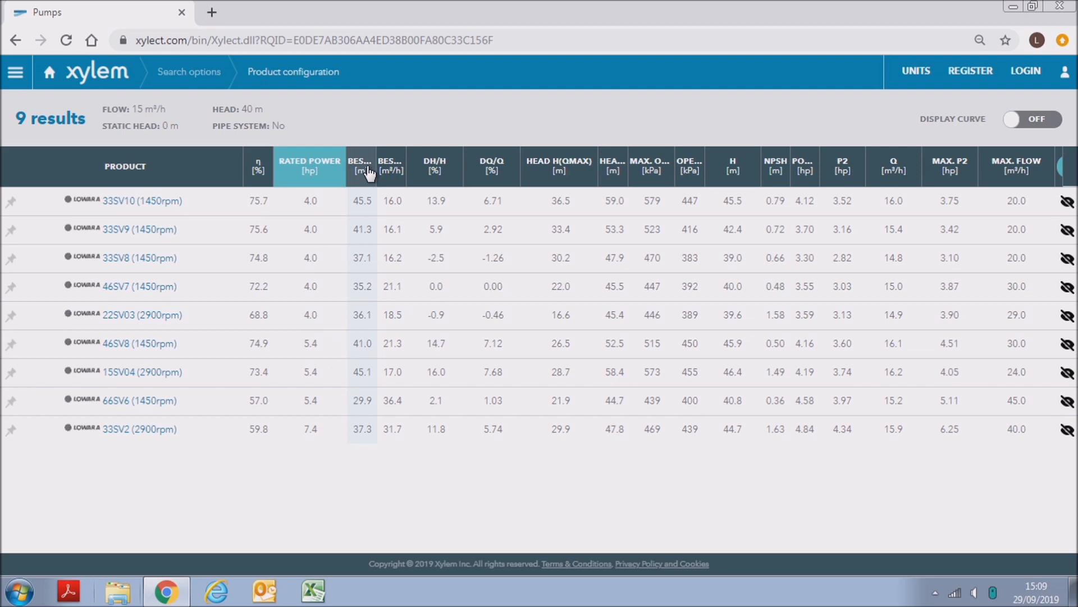
click(550, 181)
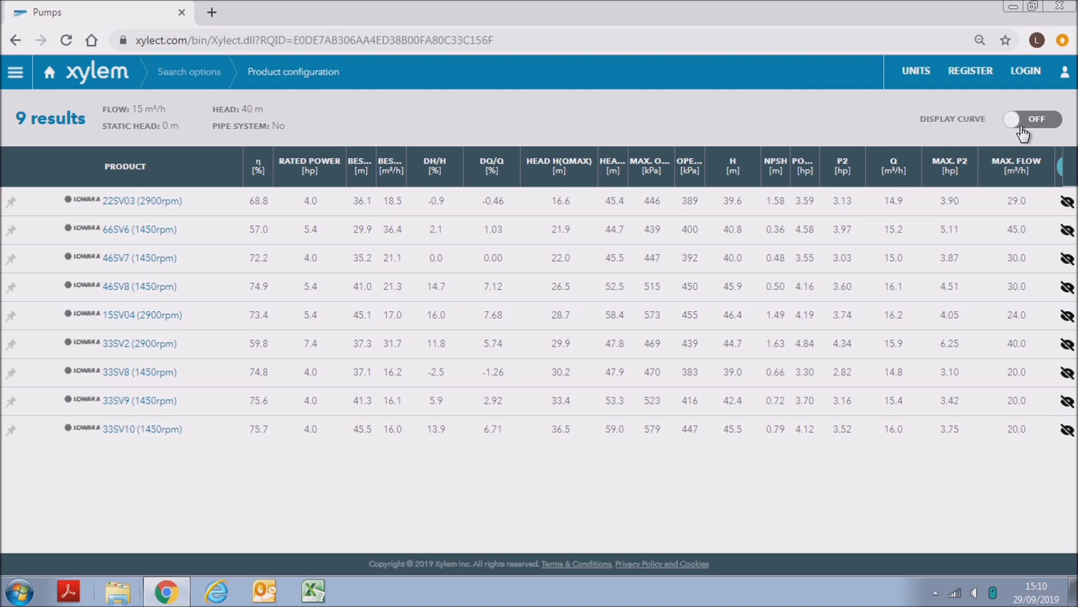
Turn on the performance curve display for the results and look through the listed pumps' curves
click(1024, 135)
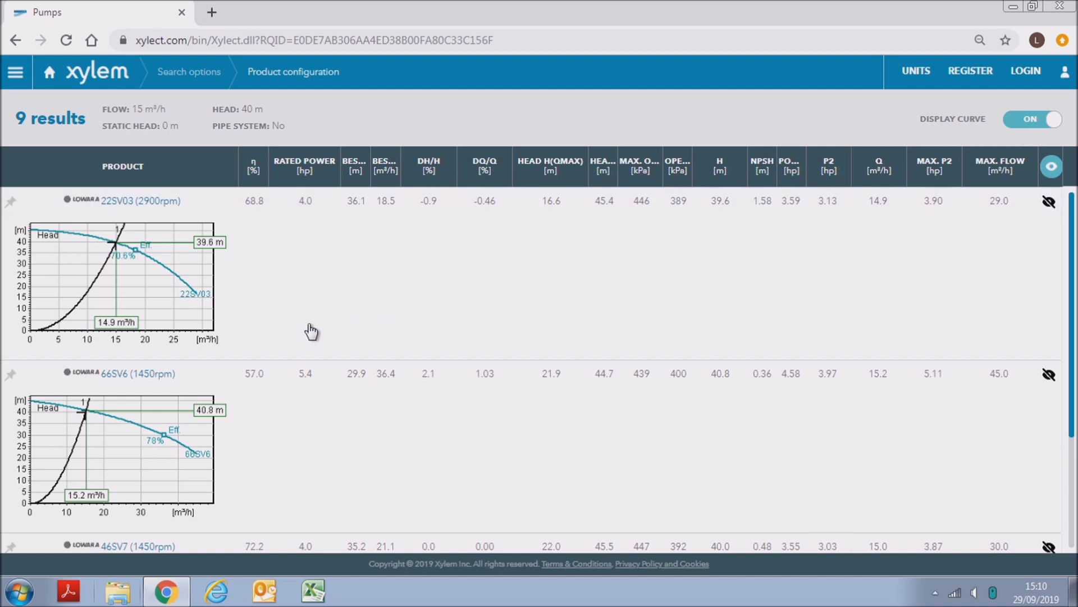
scroll(301, 333, down, 4)
scroll(302, 333, down, 2)
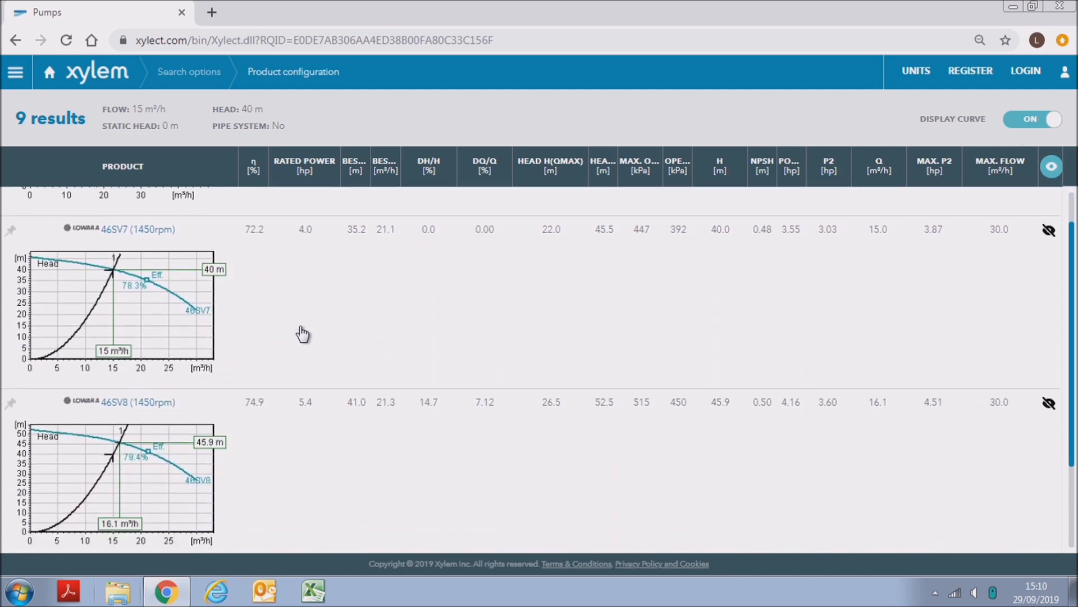
scroll(303, 335, up, 6)
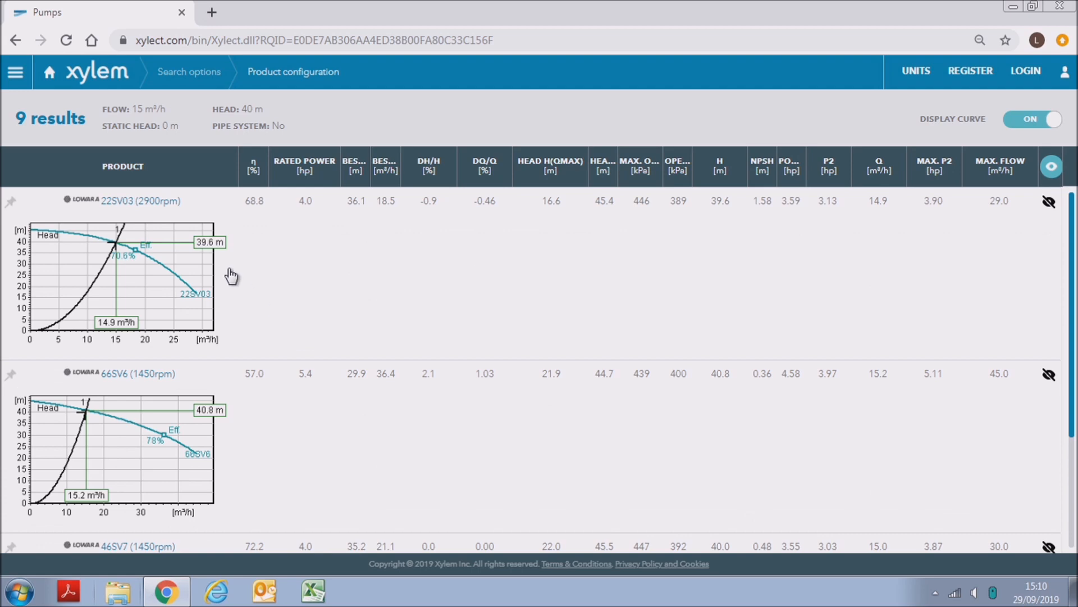